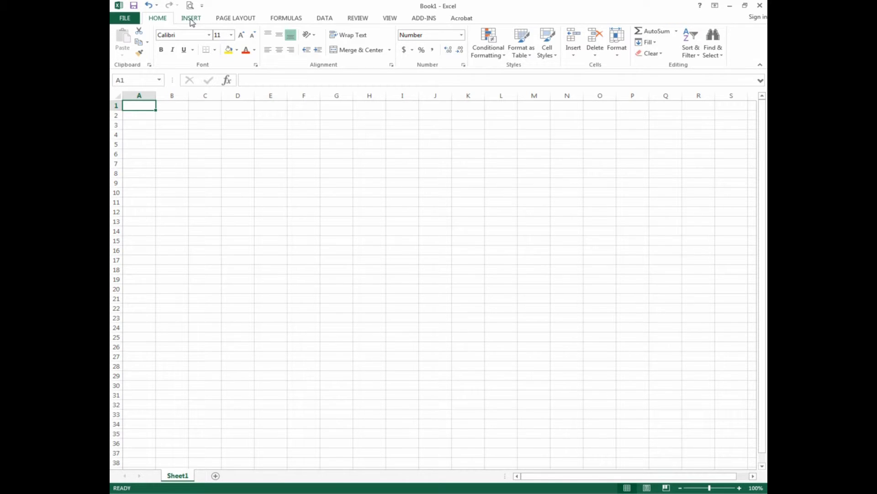
Preview each ribbon tab from Insert through Acrobat, then return to Home
{"action": "left_click", "coordinate": [191, 20]}
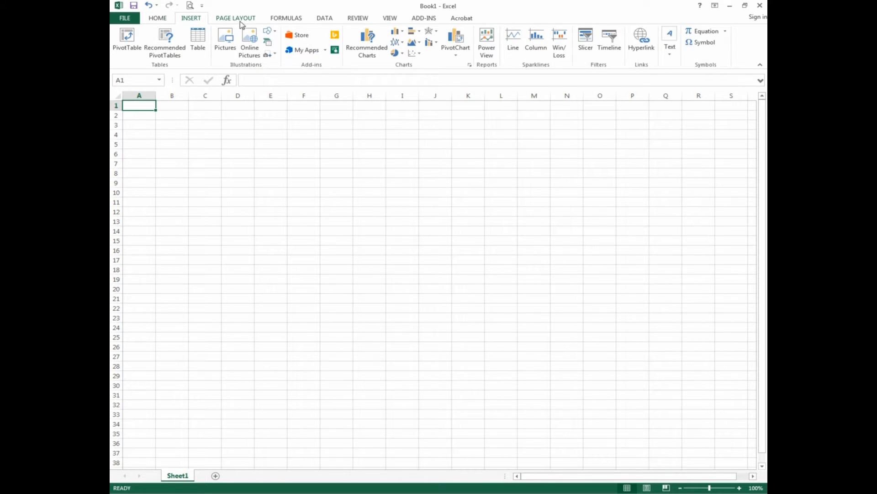
{"action": "left_click", "coordinate": [237, 22]}
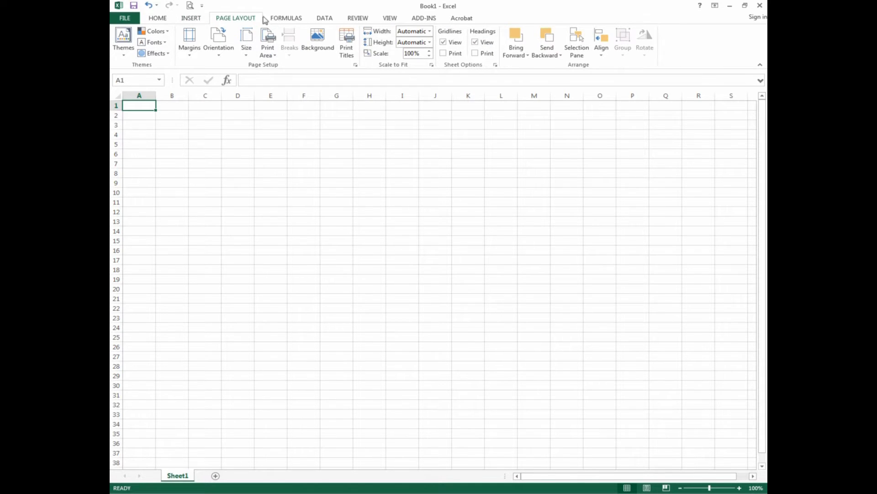
{"action": "left_click", "coordinate": [288, 20]}
{"action": "left_click", "coordinate": [326, 20]}
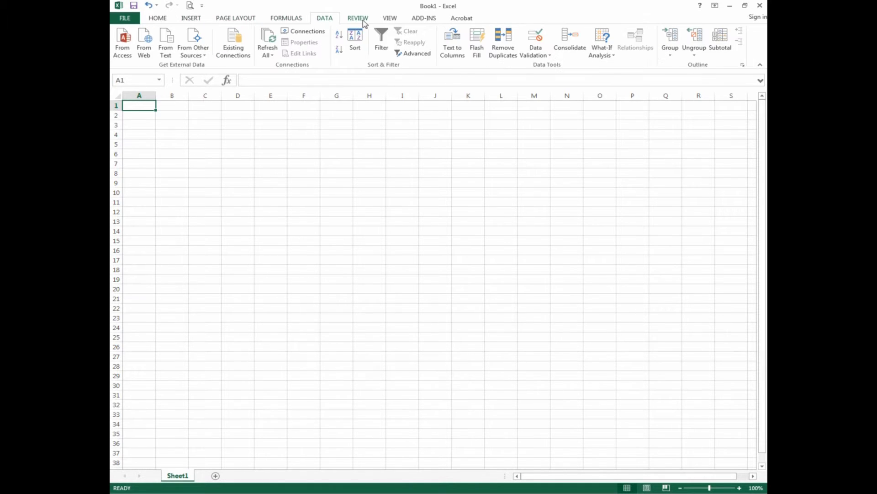
{"action": "left_click", "coordinate": [361, 21]}
{"action": "left_click", "coordinate": [389, 21]}
{"action": "left_click", "coordinate": [424, 20]}
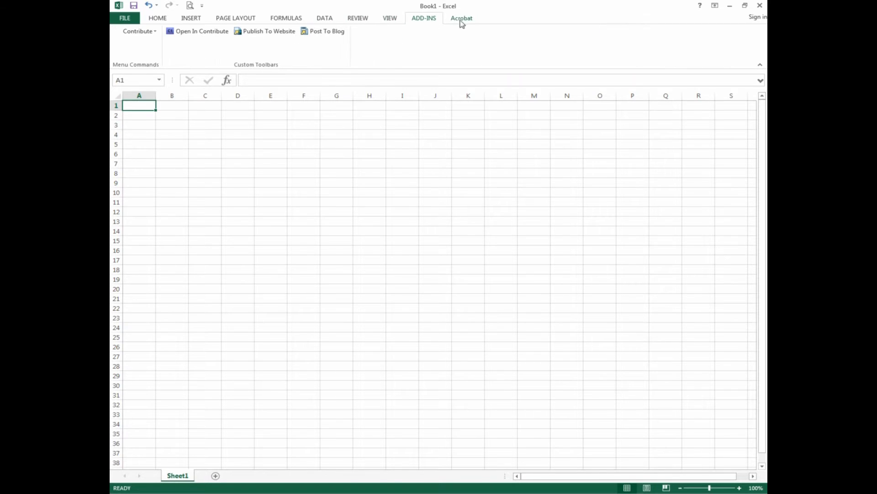
{"action": "left_click", "coordinate": [462, 22]}
{"action": "left_click", "coordinate": [172, 20]}
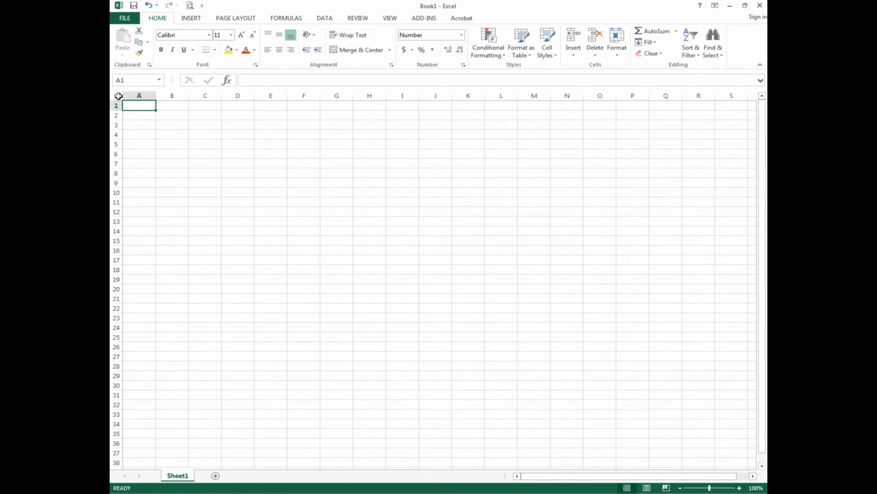
Select the whole sheet, return to A1, and zoom the view to 190%
{"action": "left_click", "coordinate": [119, 96]}
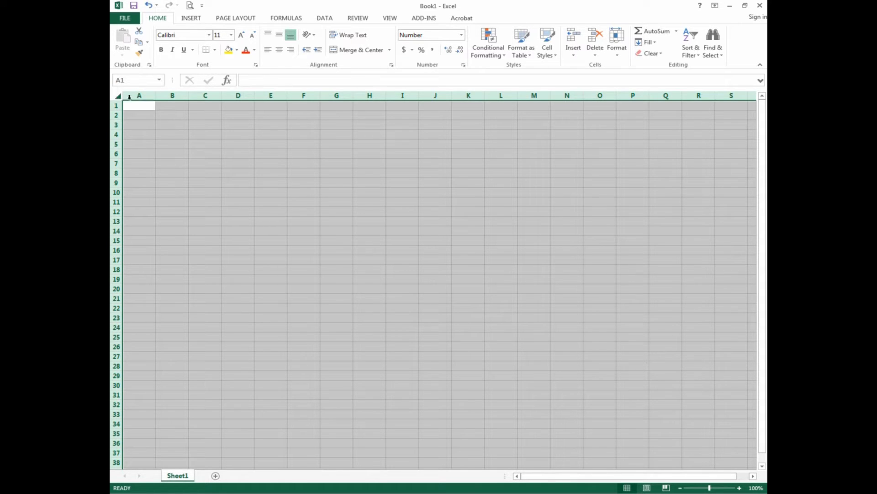
{"action": "left_click", "coordinate": [133, 104]}
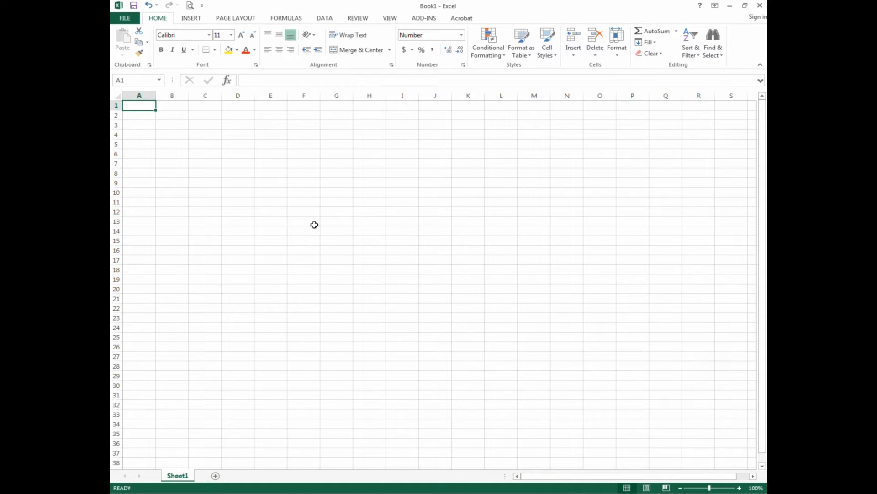
{"action": "scroll", "coordinate": [318, 236], "scroll_direction": "up", "scroll_amount": 3}
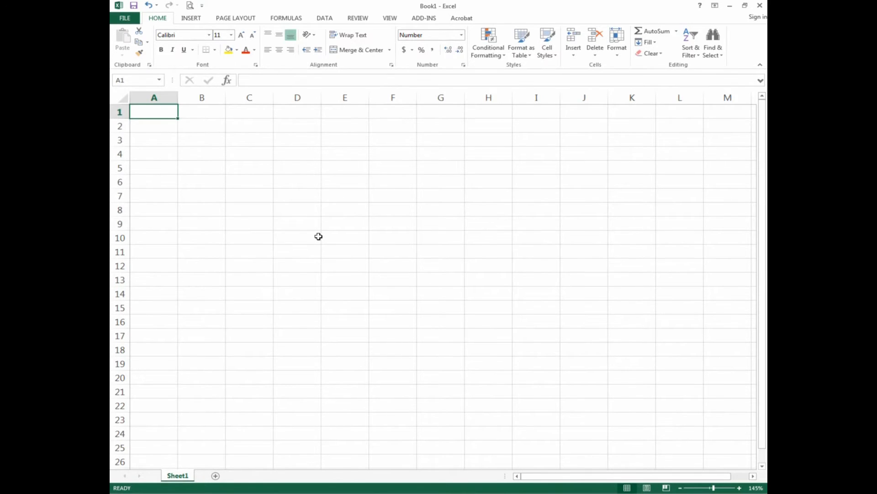
{"action": "scroll", "coordinate": [319, 236], "scroll_direction": "up", "scroll_amount": 1}
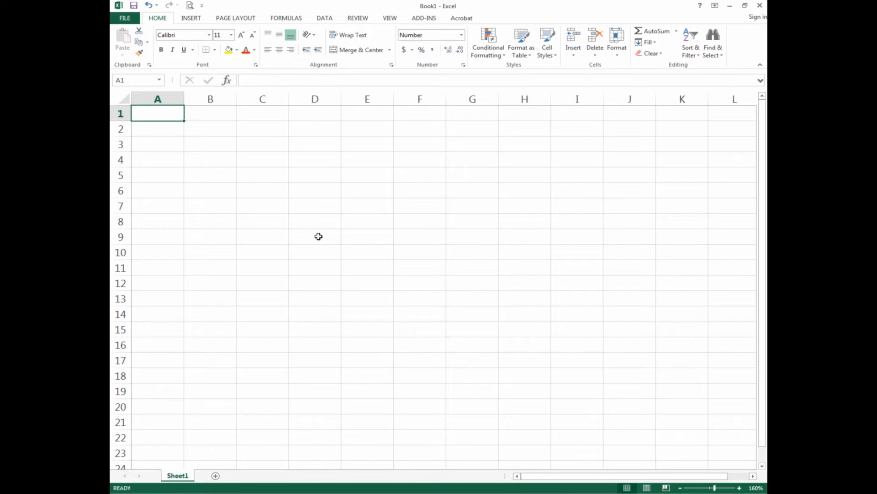
{"action": "scroll", "coordinate": [318, 236], "scroll_direction": "up", "scroll_amount": 1}
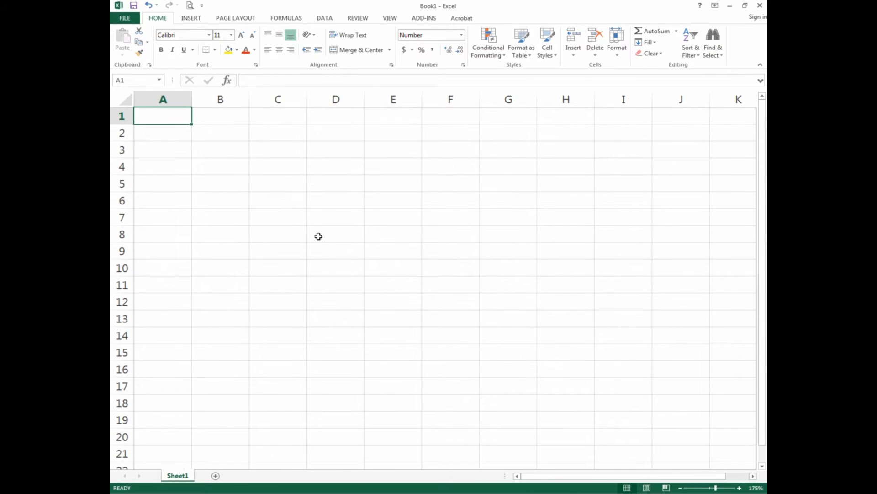
{"action": "scroll", "coordinate": [318, 236], "scroll_direction": "up", "scroll_amount": 1}
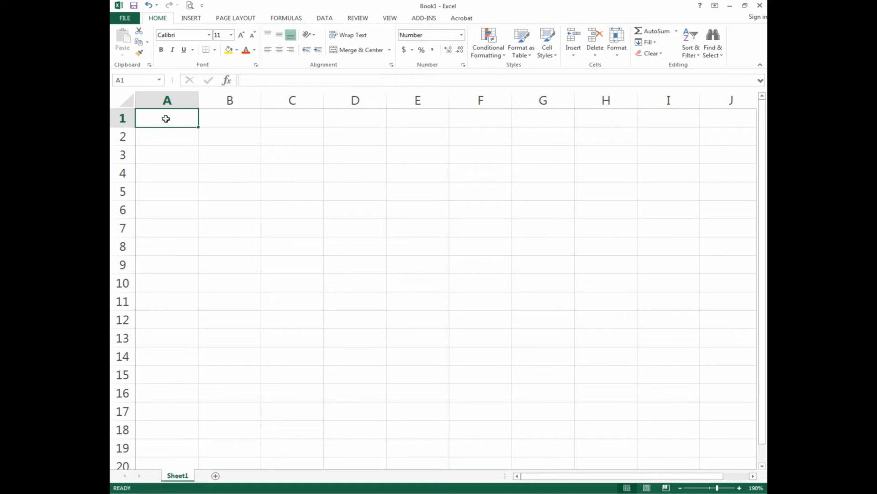
Enter 'The amount of money I spend a week on food!' in A1, then move to A3
{"action": "type", "text": "The amount "}
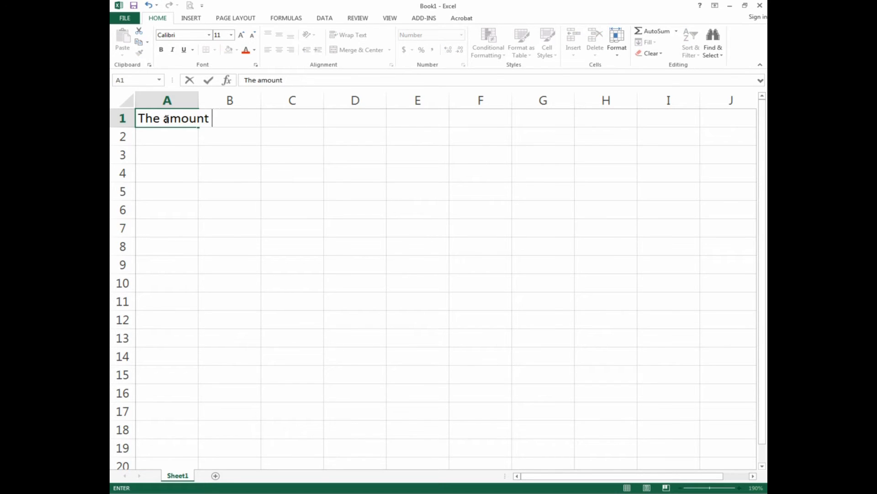
{"action": "type", "text": "of money I "}
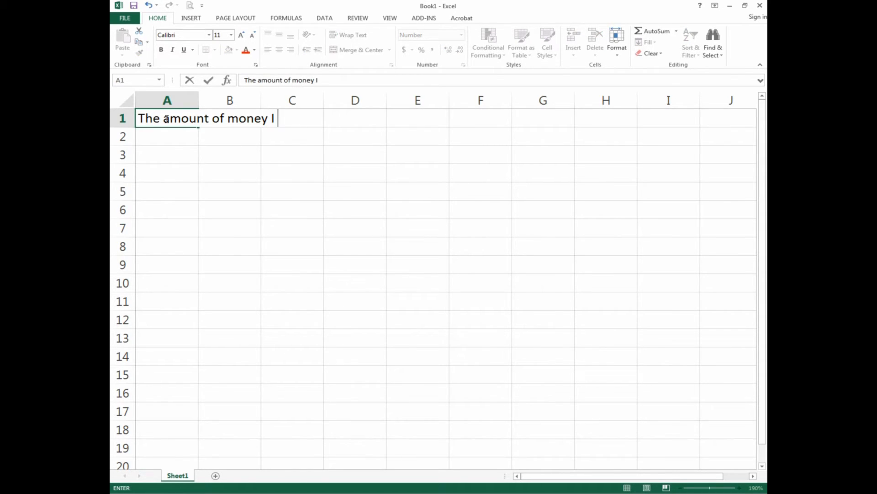
{"action": "type", "text": "sep"}
{"action": "key", "text": "BackSpace"}
{"action": "key", "text": "BackSpace"}
{"action": "type", "text": "pend a week "}
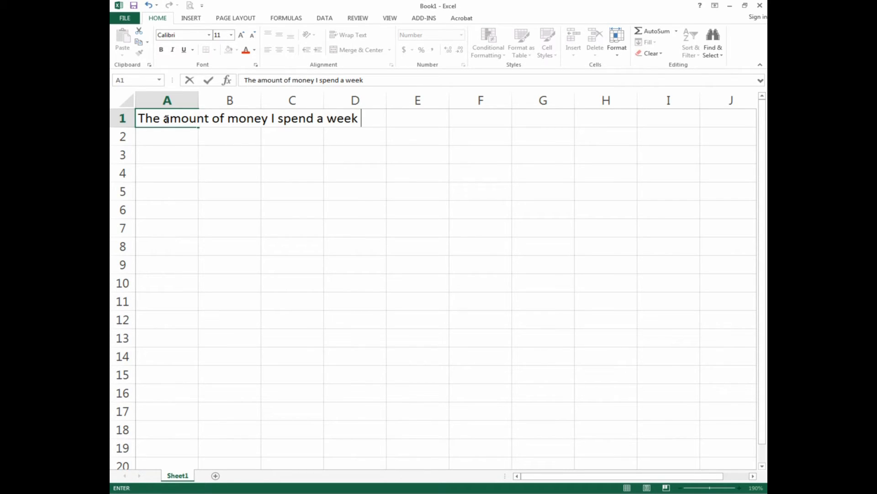
{"action": "type", "text": "on food"}
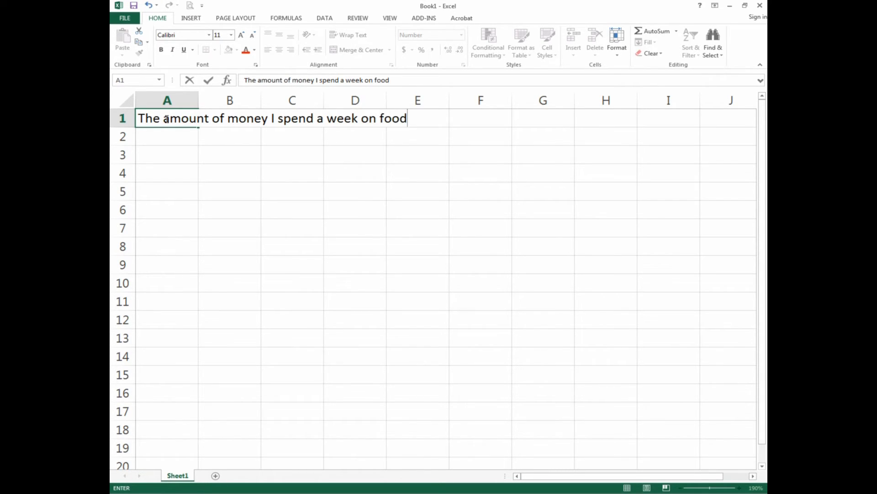
{"action": "type", "text": "!"}
{"action": "key", "text": "Return"}
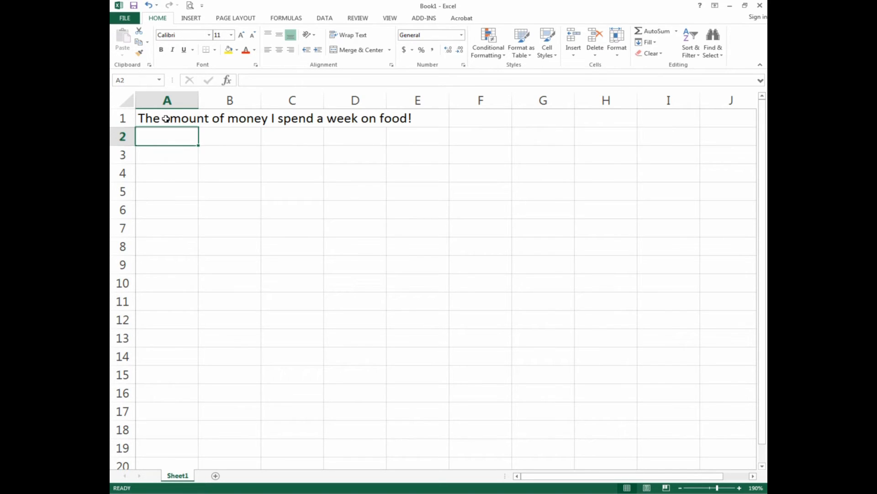
{"action": "key", "text": "Return"}
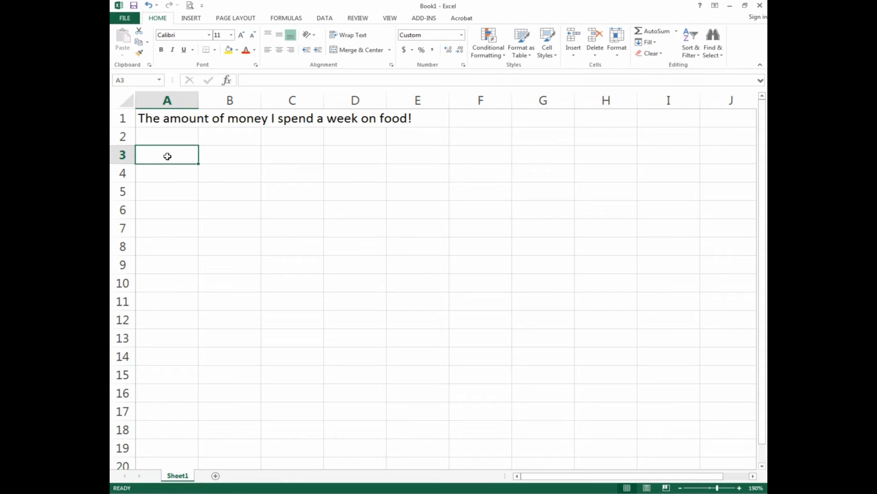
Enter Meal in A3 and Breakfast, Snack, Lunch, Dinner in A4:A7, then move to B3
{"action": "type", "text": "Meal"}
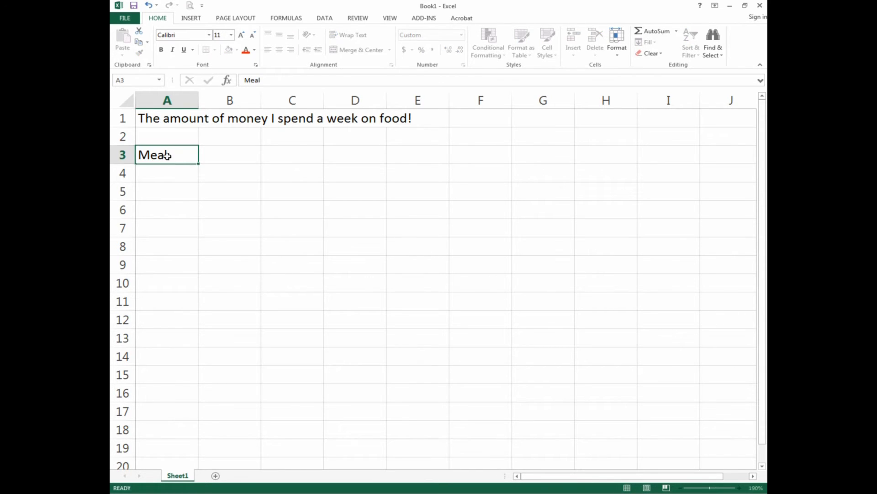
{"action": "key", "text": "Return"}
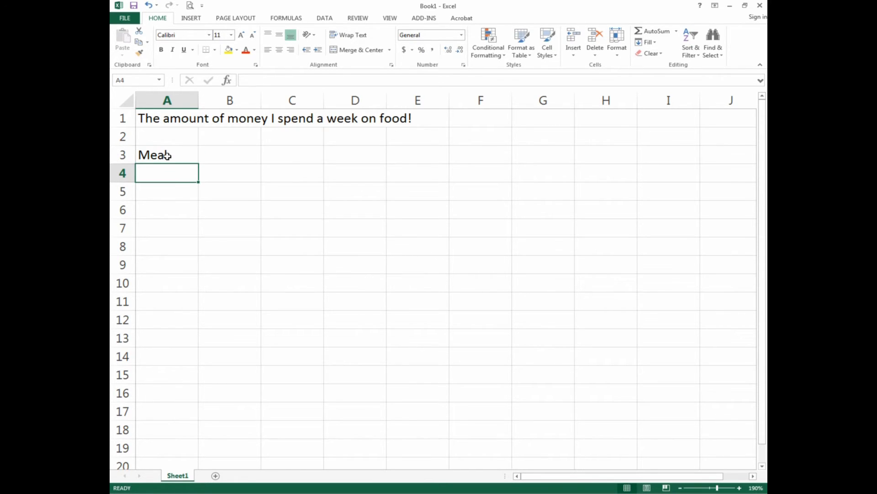
{"action": "type", "text": "Breakfast"}
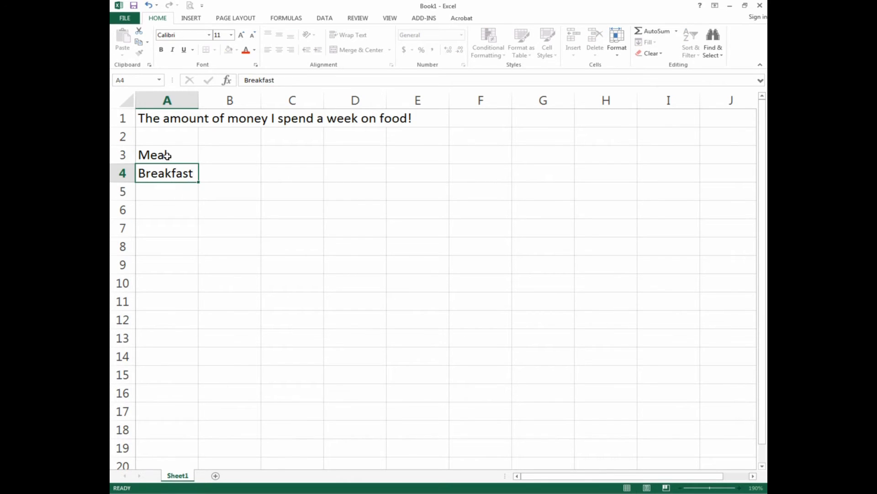
{"action": "key", "text": "Return"}
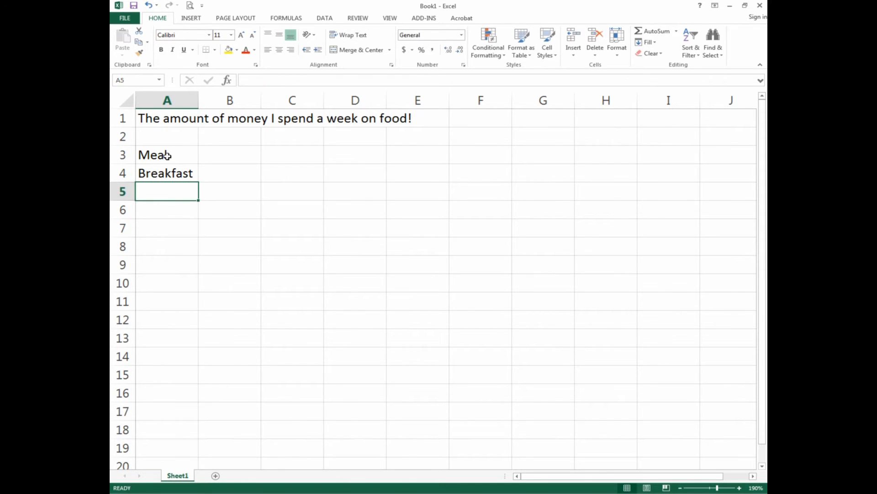
{"action": "type", "text": "Snack"}
{"action": "key", "text": "Return"}
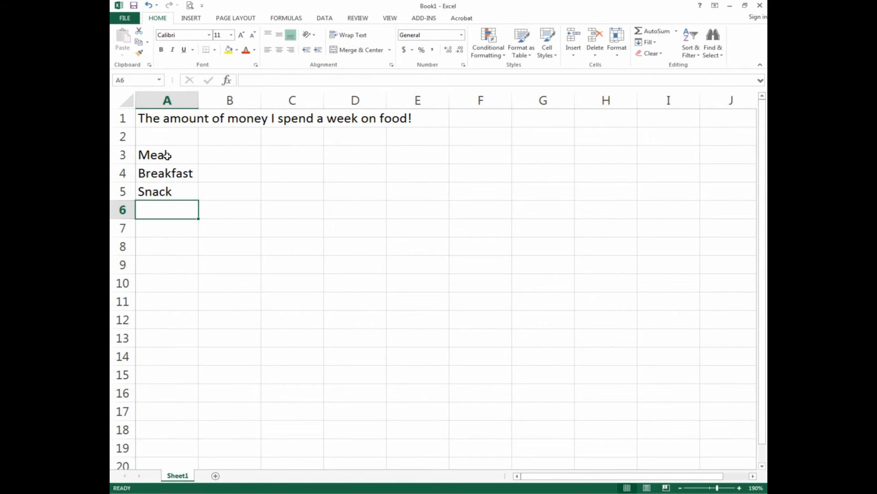
{"action": "type", "text": "Lunch"}
{"action": "key", "text": "Return"}
{"action": "type", "text": "Dinner"}
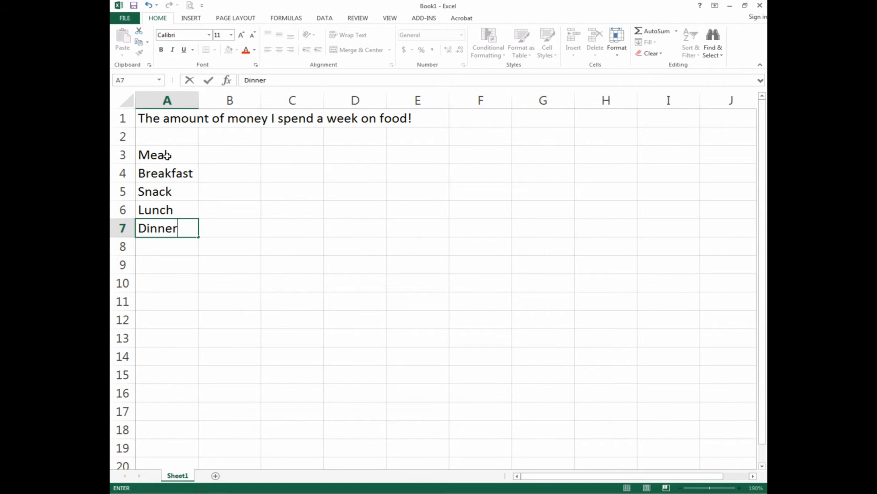
{"action": "key", "text": "ctrl+Return"}
{"action": "key", "text": "Up"}
{"action": "key", "text": "Up"}
{"action": "key", "text": "Up"}
{"action": "key", "text": "Up"}
{"action": "key", "text": "Right"}
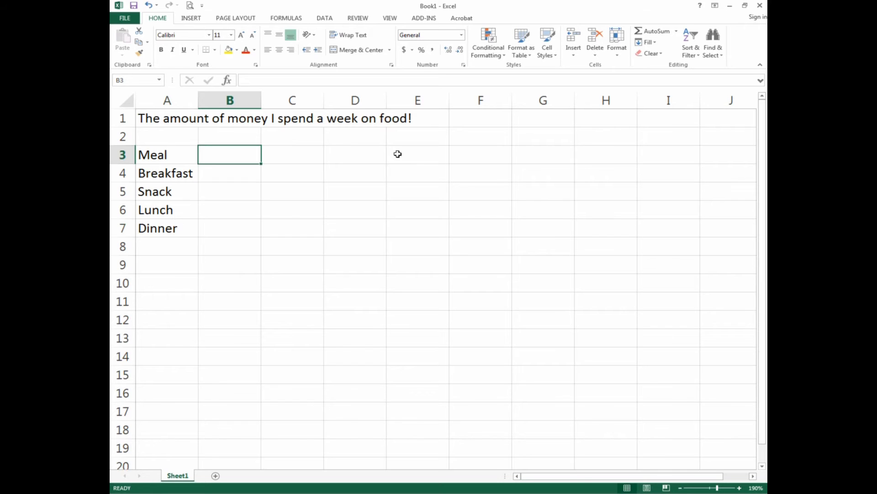
Enter the heading Sunday in cell B3
{"action": "type", "text": "Sunday"}
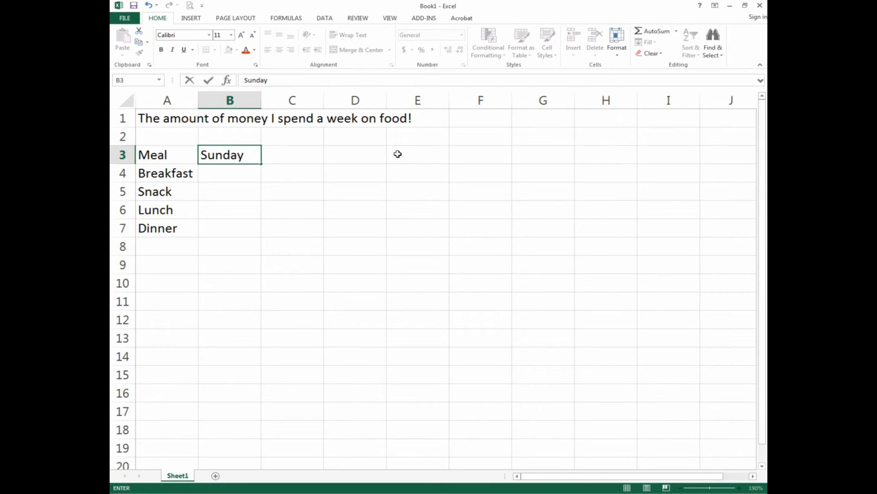
{"action": "key", "text": "Return"}
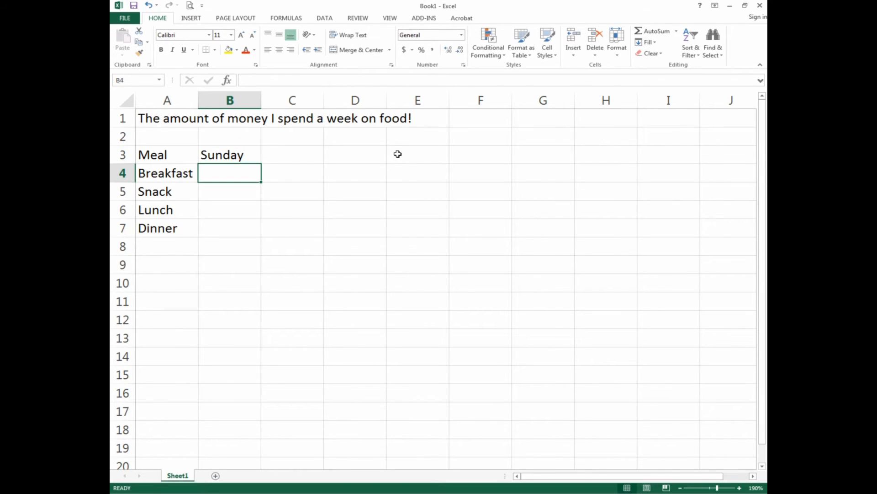
{"action": "left_click", "coordinate": [241, 155]}
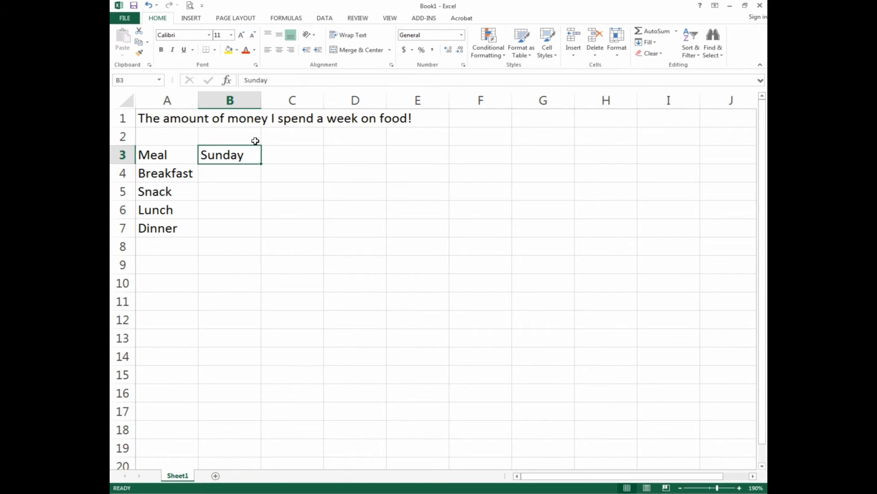
{"action": "left_click", "coordinate": [288, 154]}
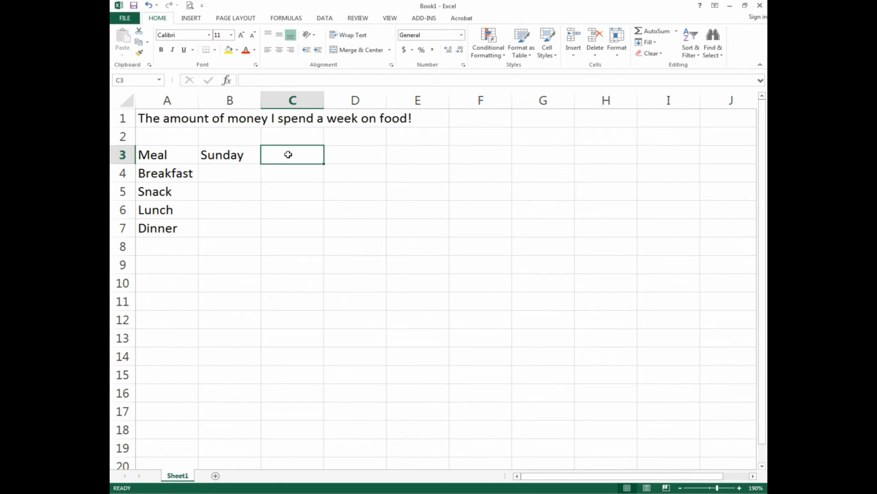
{"action": "left_click", "coordinate": [359, 152]}
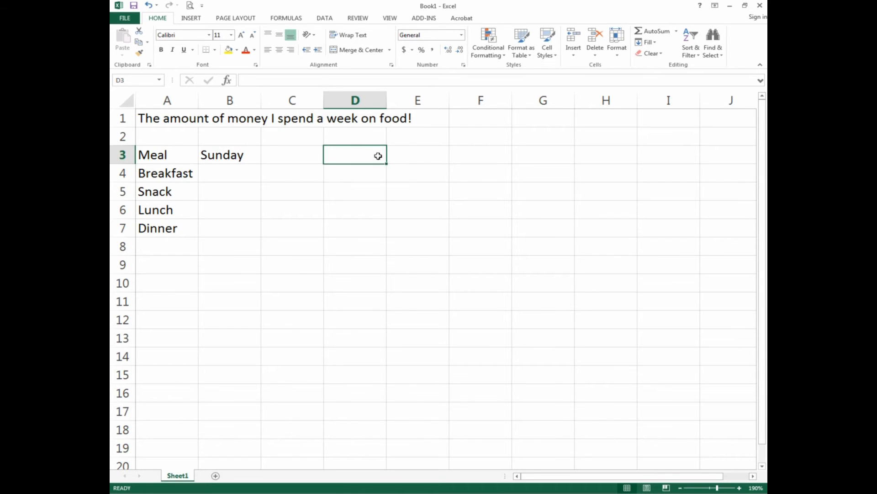
{"action": "left_click", "coordinate": [419, 153]}
{"action": "left_click", "coordinate": [472, 151]}
{"action": "left_click", "coordinate": [535, 148]}
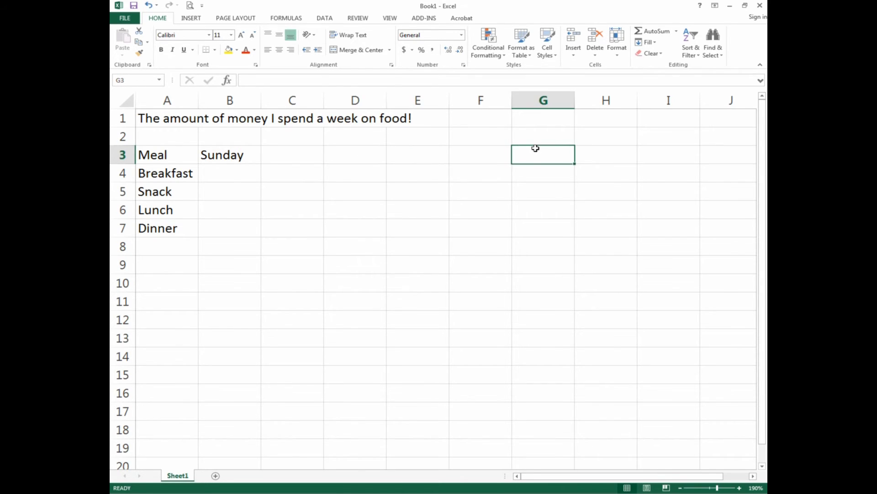
{"action": "left_click", "coordinate": [295, 154]}
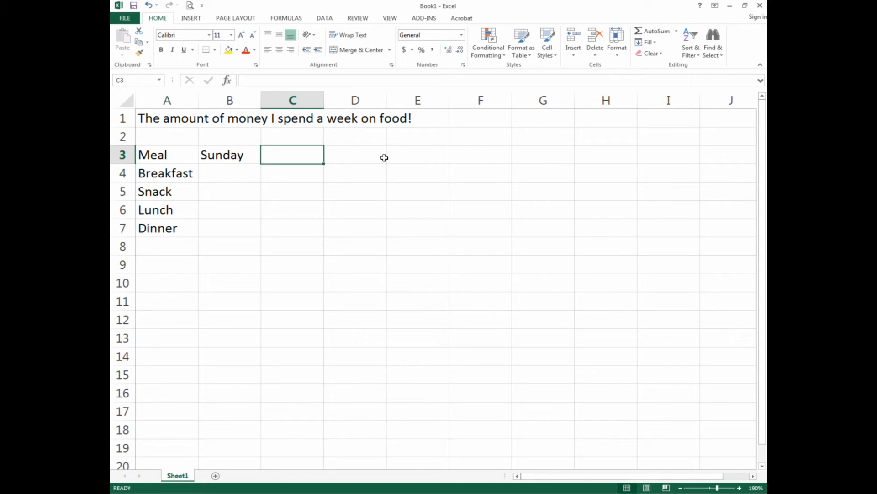
{"action": "left_click", "coordinate": [219, 158]}
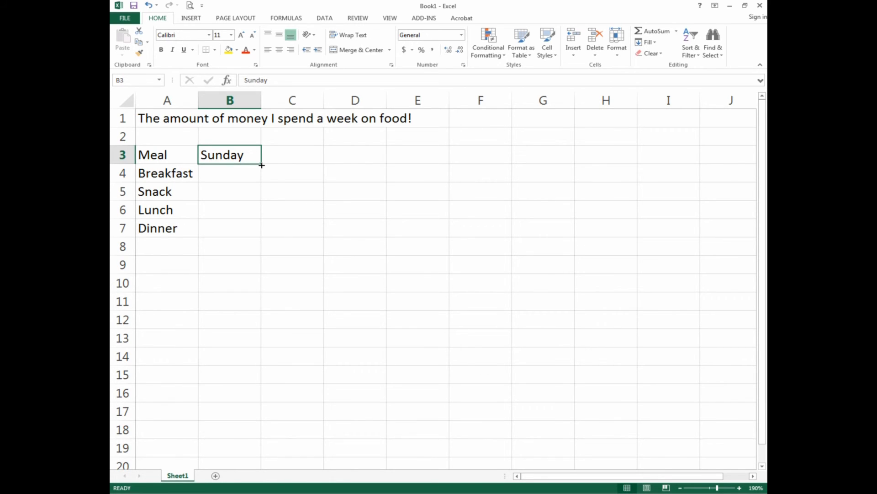
{"action": "left_click_drag", "start_coordinate": [262, 165], "coordinate": [261, 165]}
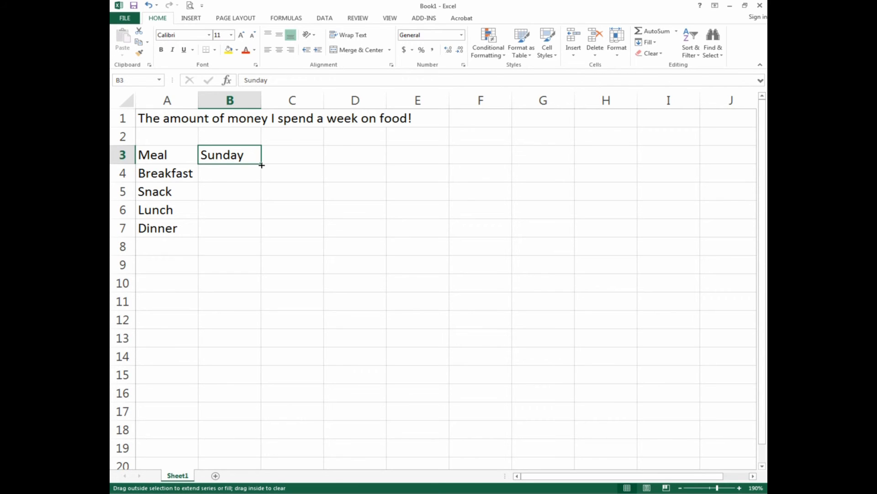
AutoFill B3 across to H3 so row 3 reads Sunday through Saturday
{"action": "left_click_drag", "start_coordinate": [261, 165], "coordinate": [614, 160]}
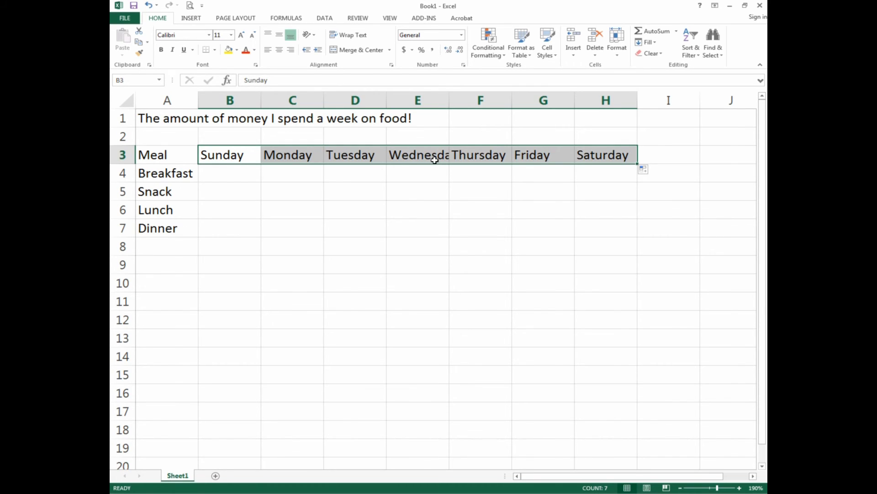
{"action": "left_click", "coordinate": [235, 174]}
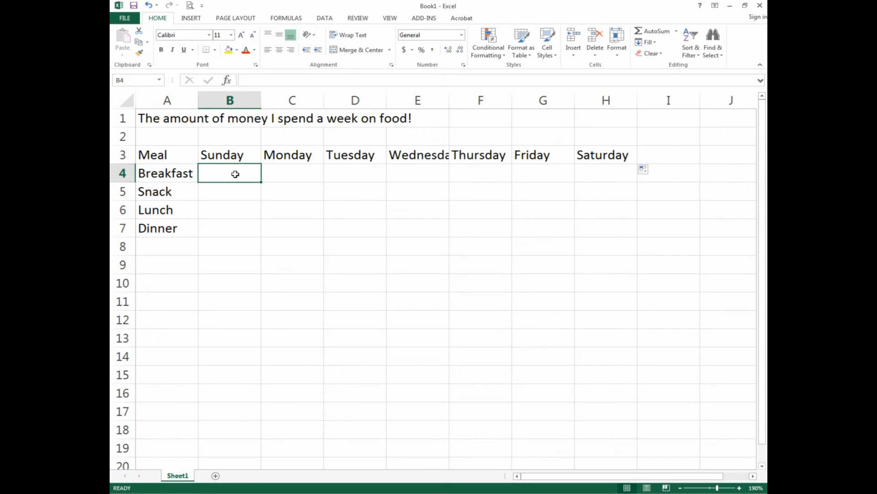
Enter 2 in B4 and fill it across to H4
{"action": "type", "text": "2"}
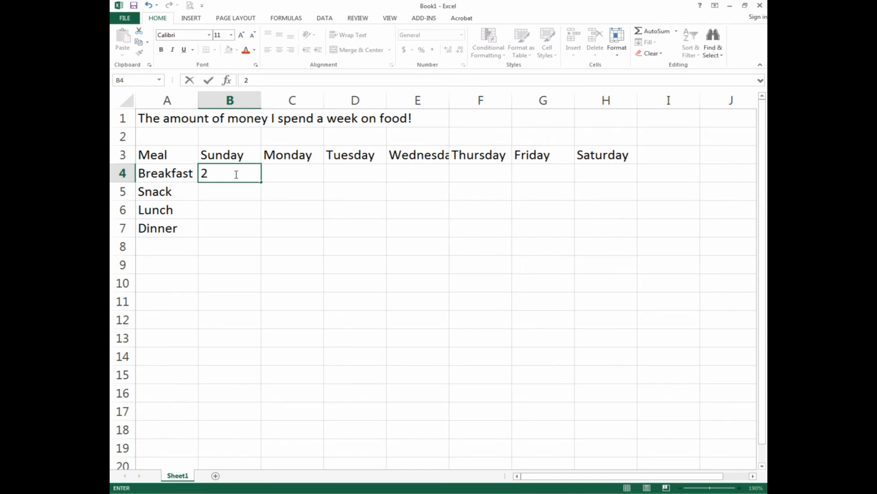
{"action": "key", "text": "Return"}
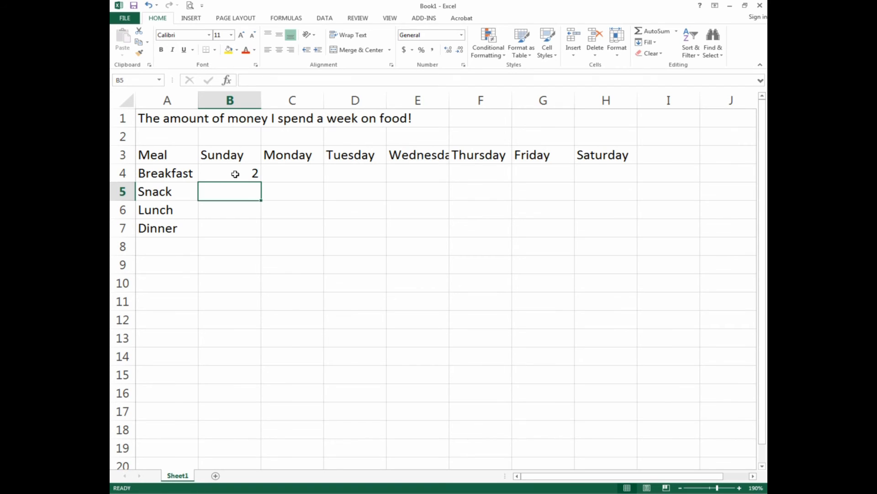
{"action": "left_click", "coordinate": [236, 174]}
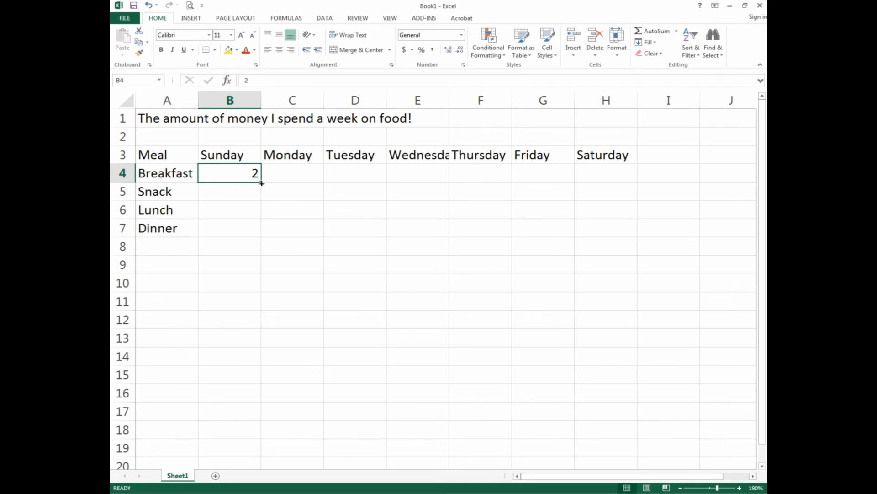
{"action": "left_click_drag", "start_coordinate": [263, 184], "coordinate": [634, 179]}
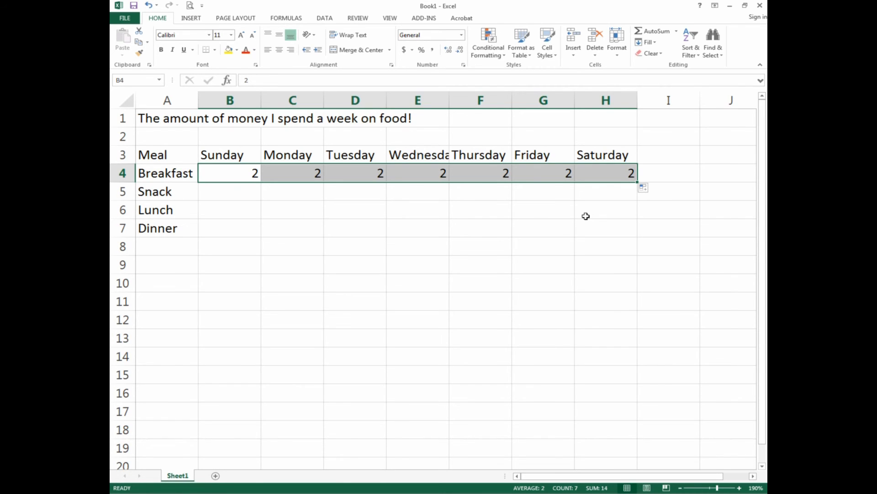
{"action": "left_click", "coordinate": [228, 194]}
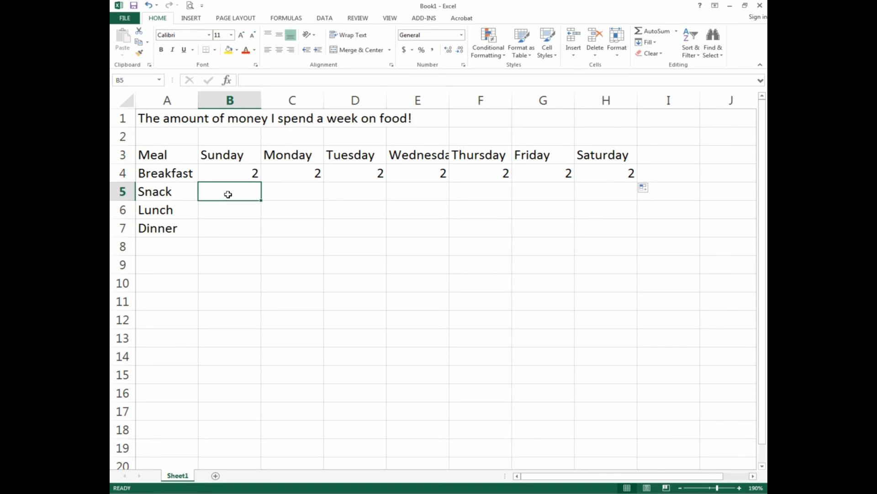
Enter Snack costs 1 in B5 and 1.25 in C5
{"action": "type", "text": "1"}
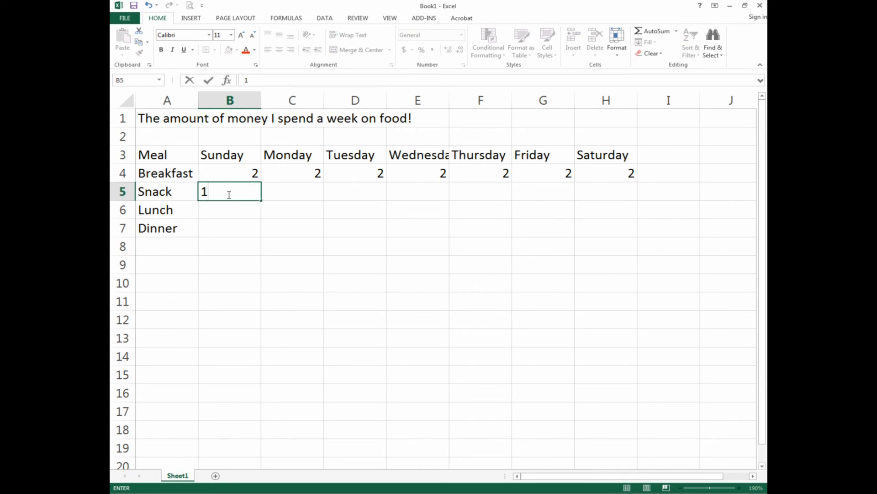
{"action": "key", "text": "ctrl+Return"}
{"action": "key", "text": "Tab"}
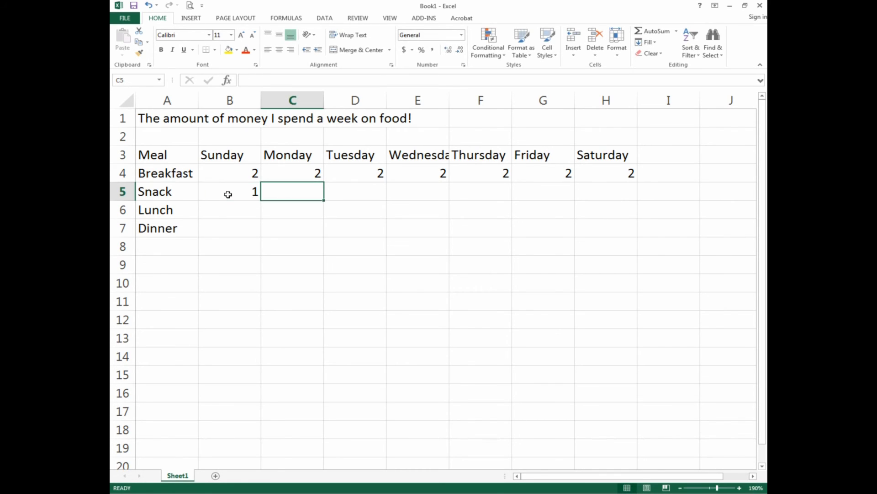
{"action": "type", "text": "1.25"}
{"action": "key", "text": "ctrl+Return"}
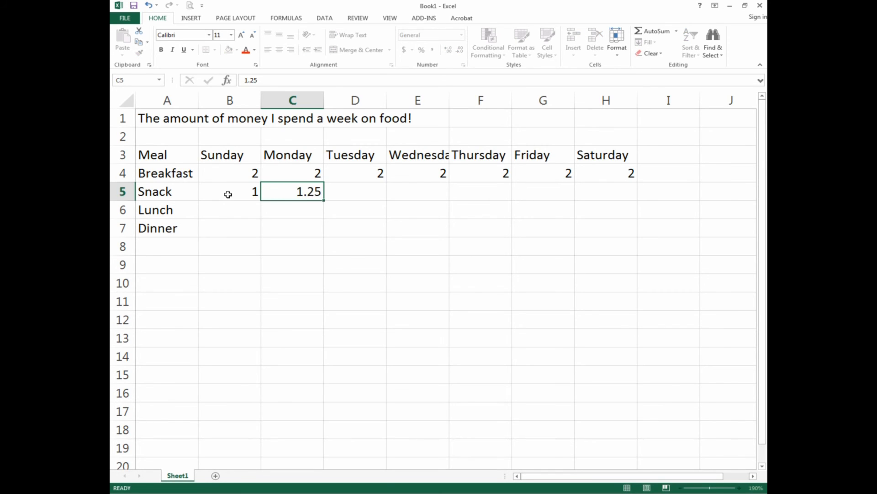
{"action": "key", "text": "Return"}
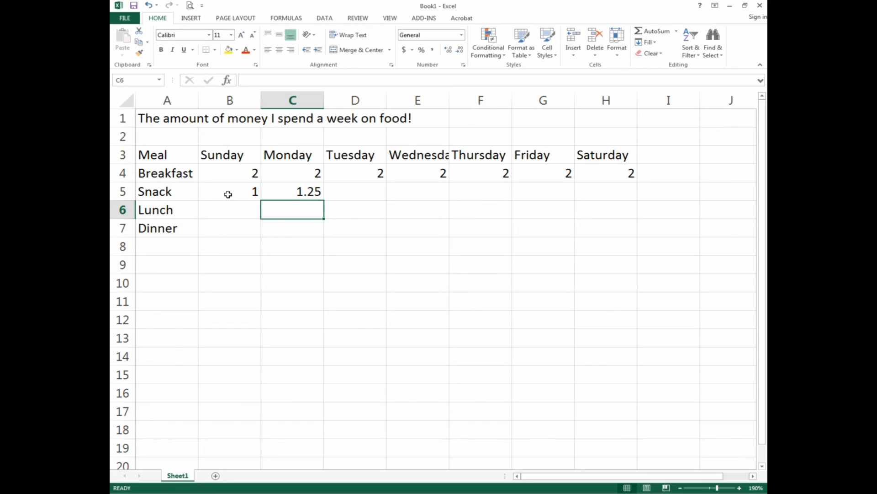
Select B5:C5 and fill the series right to H5, reaching 2.5
{"action": "left_click", "coordinate": [227, 194]}
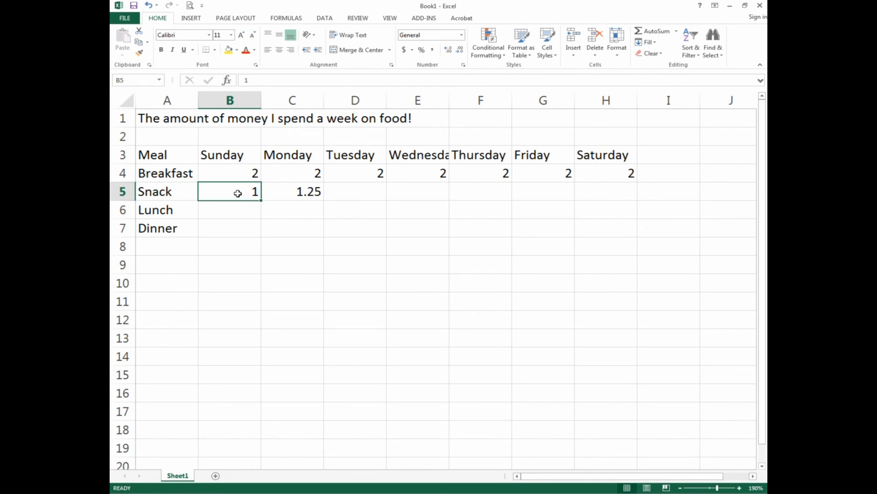
{"action": "left_click_drag", "start_coordinate": [237, 193], "coordinate": [289, 193]}
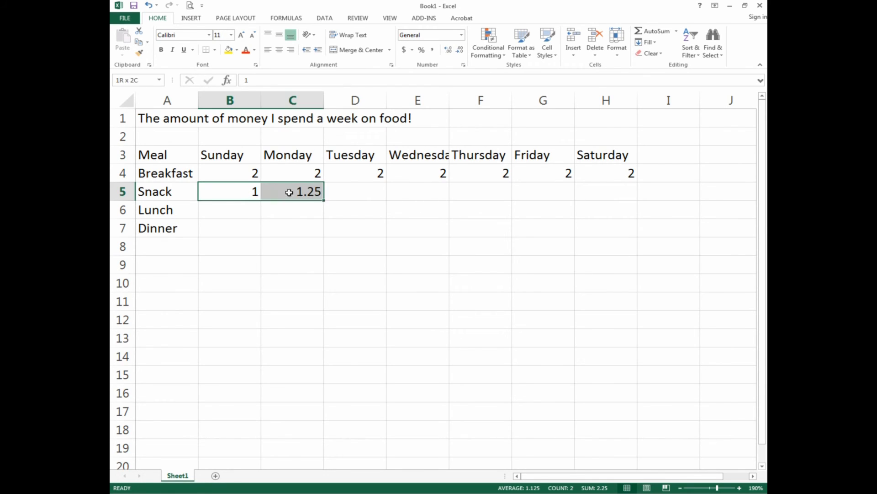
{"action": "left_click", "coordinate": [284, 216]}
{"action": "left_click", "coordinate": [228, 190]}
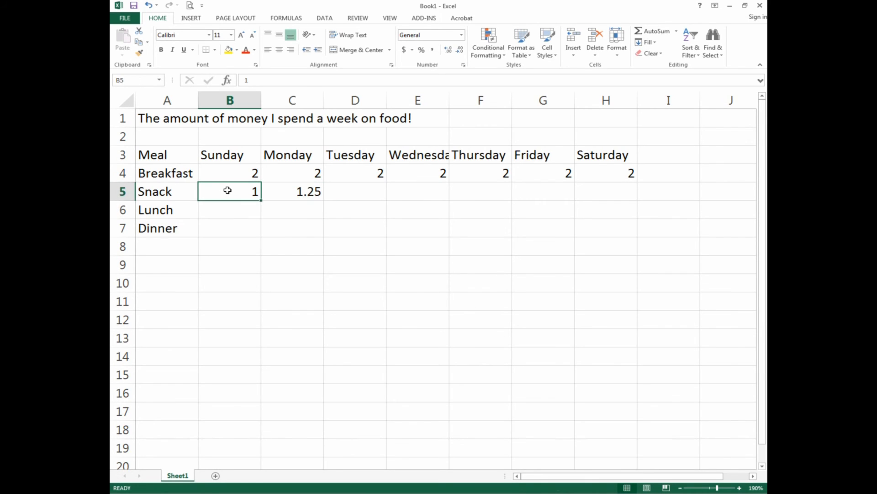
{"action": "left_click_drag", "start_coordinate": [228, 191], "coordinate": [290, 188]}
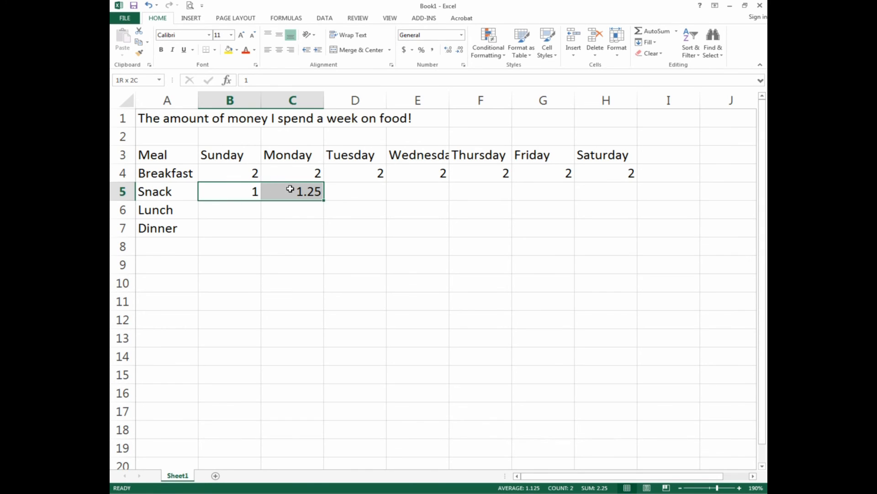
{"action": "left_click_drag", "start_coordinate": [290, 189], "coordinate": [287, 190]}
{"action": "left_click", "coordinate": [227, 191]}
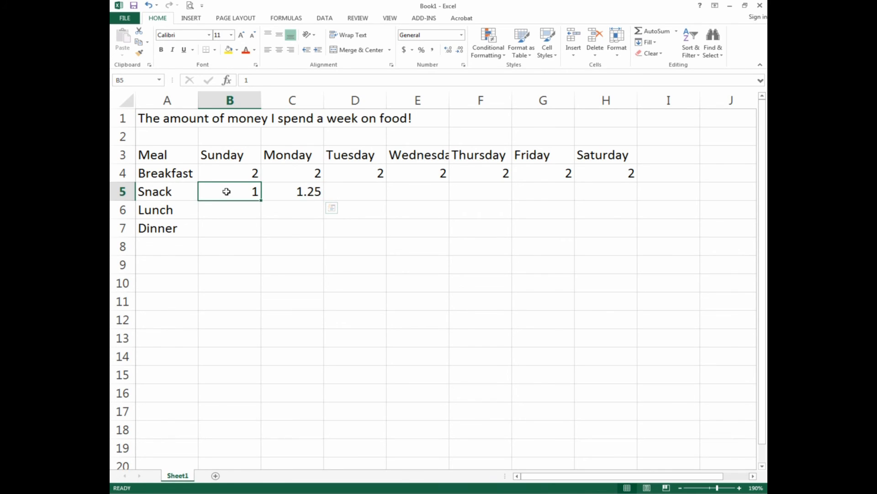
{"action": "left_click_drag", "start_coordinate": [226, 191], "coordinate": [287, 191]}
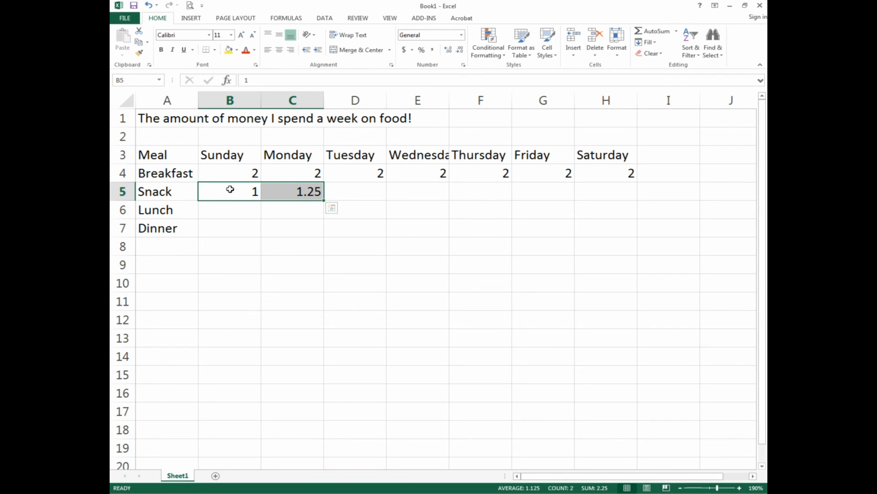
{"action": "left_click_drag", "start_coordinate": [231, 189], "coordinate": [626, 202]}
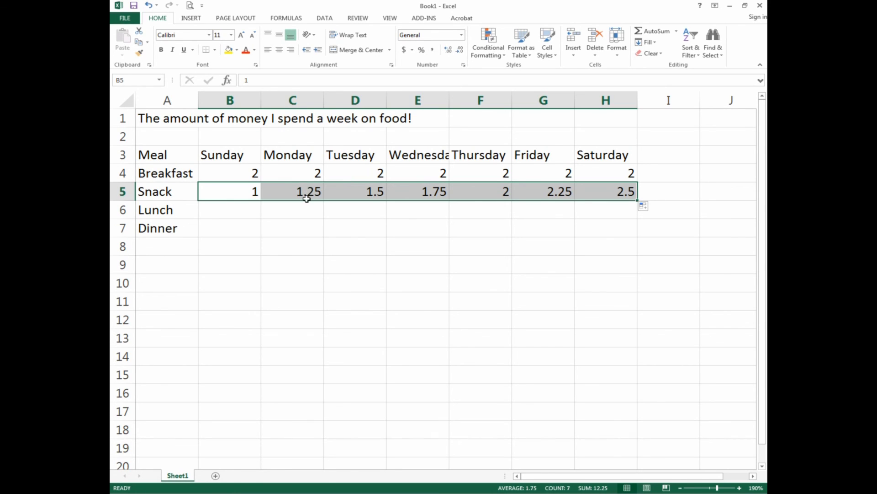
Enter 9 in B6, 8 in C6, 5 in B7 and 7 in C7
{"action": "left_click_drag", "start_coordinate": [229, 212], "coordinate": [292, 210]}
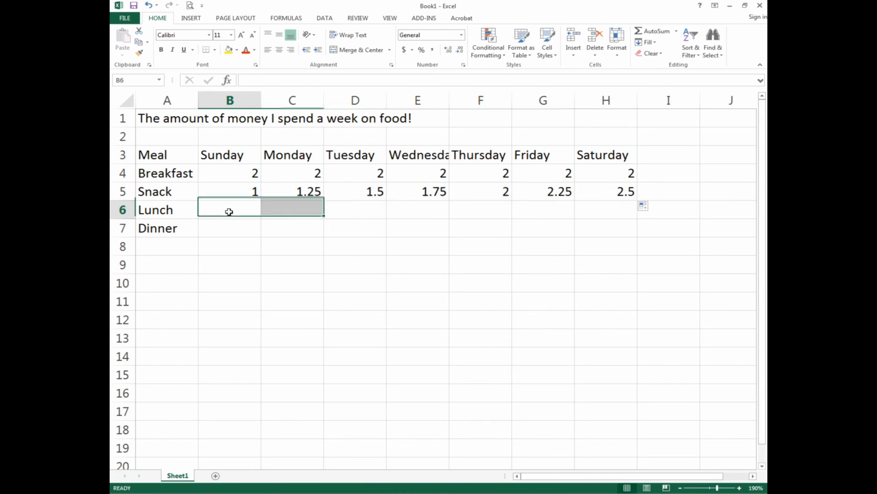
{"action": "left_click", "coordinate": [229, 212]}
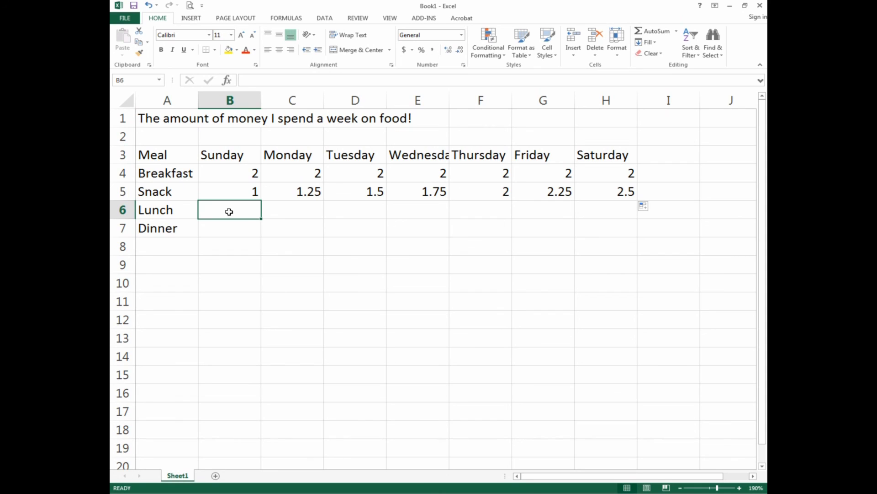
{"action": "type", "text": "9"}
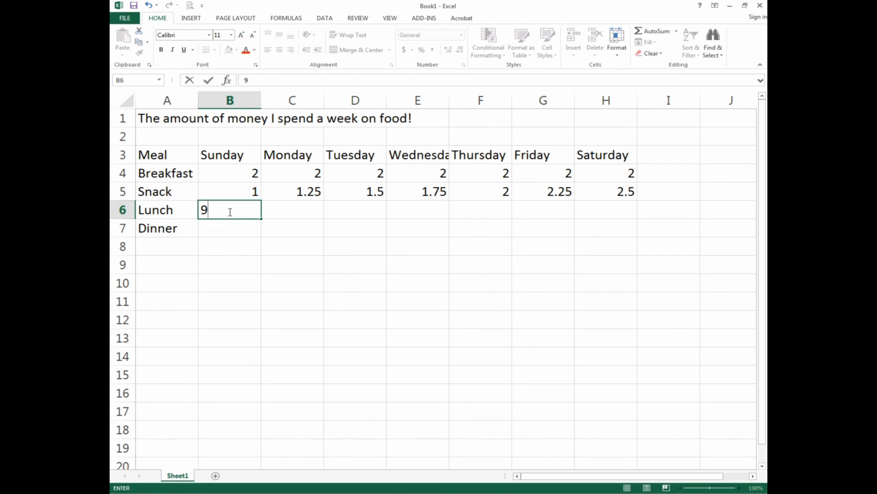
{"action": "key", "text": "Tab"}
{"action": "type", "text": "8"}
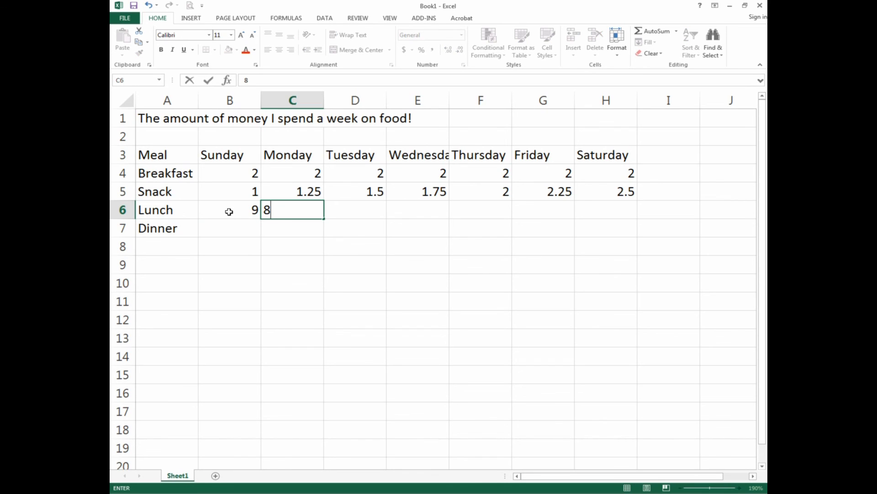
{"action": "key", "text": "Return"}
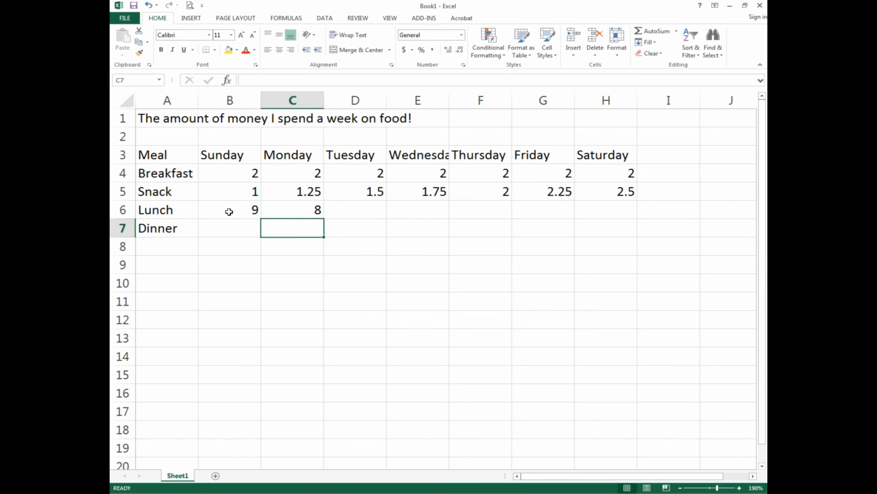
{"action": "key", "text": "Left"}
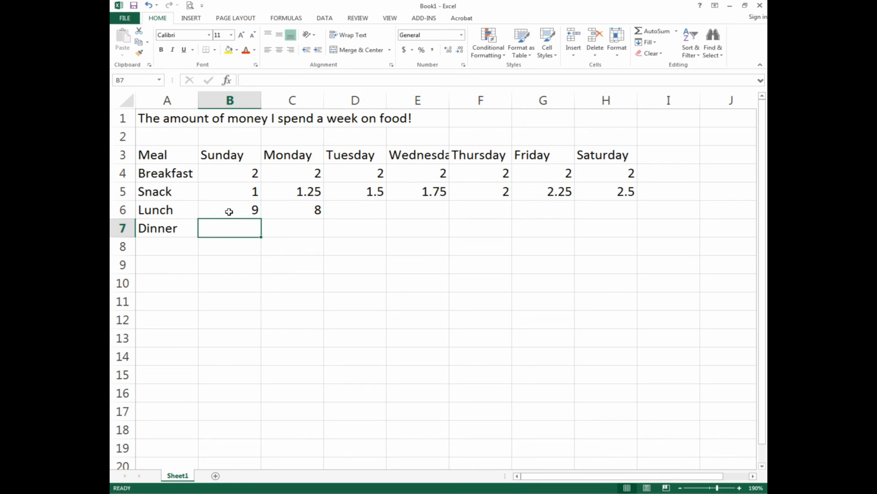
{"action": "type", "text": "5"}
{"action": "key", "text": "Tab"}
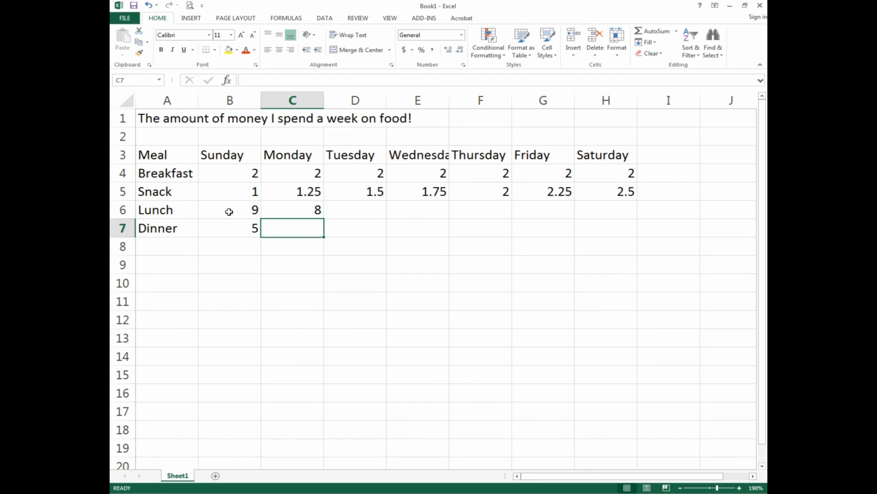
{"action": "type", "text": "7"}
{"action": "key", "text": "Tab"}
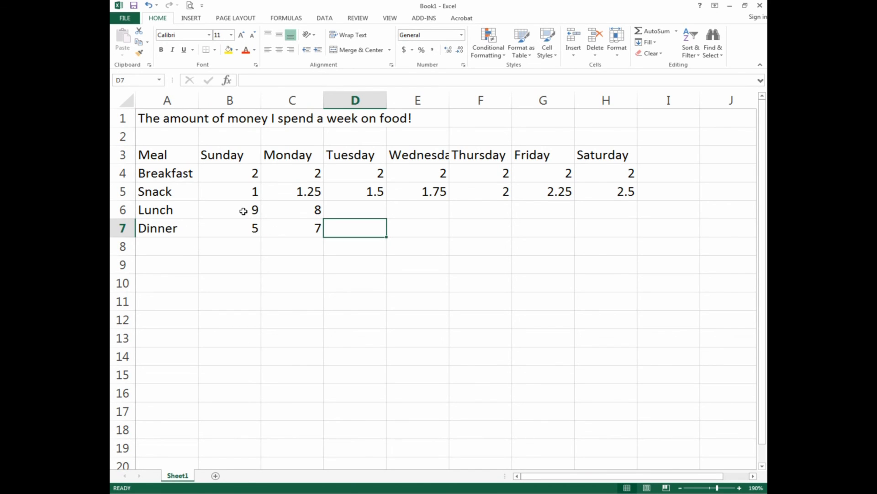
{"action": "left_click_drag", "start_coordinate": [243, 210], "coordinate": [272, 213]}
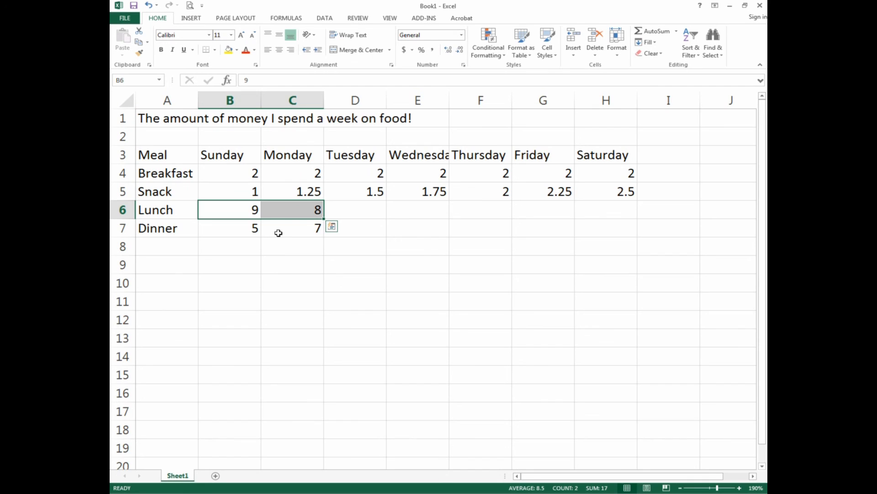
Select B6:C7 and fill right to column H, giving Lunch 9 to 3, Dinner 5 to 17
{"action": "left_click", "coordinate": [236, 210]}
{"action": "left_click_drag", "start_coordinate": [236, 210], "coordinate": [281, 208]}
{"action": "left_click_drag", "start_coordinate": [233, 210], "coordinate": [297, 227]}
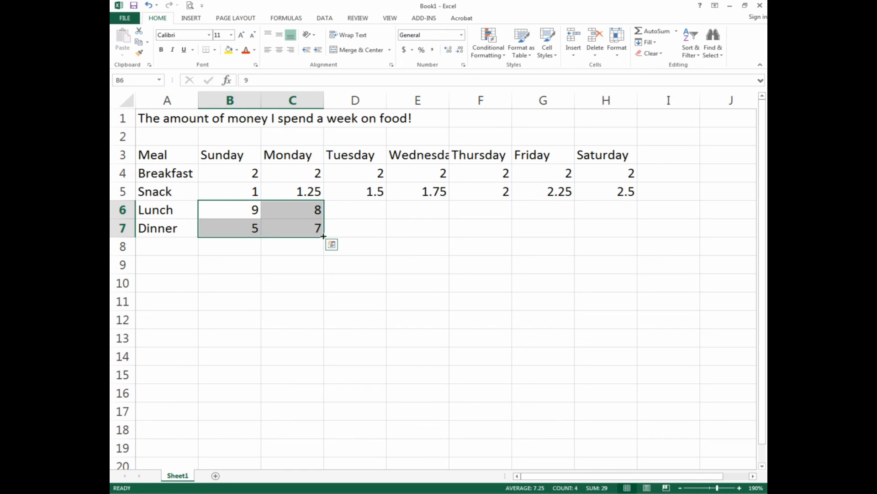
{"action": "left_click_drag", "start_coordinate": [323, 236], "coordinate": [627, 236]}
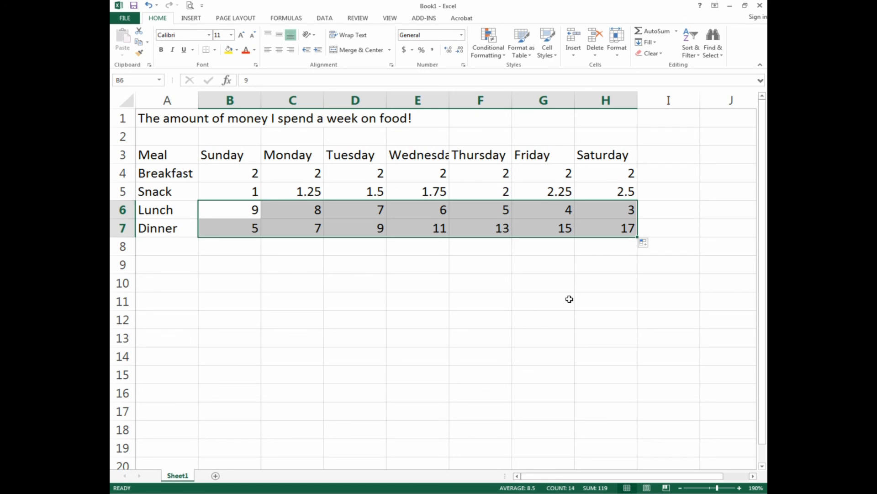
{"action": "left_click", "coordinate": [230, 255]}
Enter Qtr 1 in B8 and AutoFill it across to Qtr 4 in E8
{"action": "type", "text": "Qtr 1"}
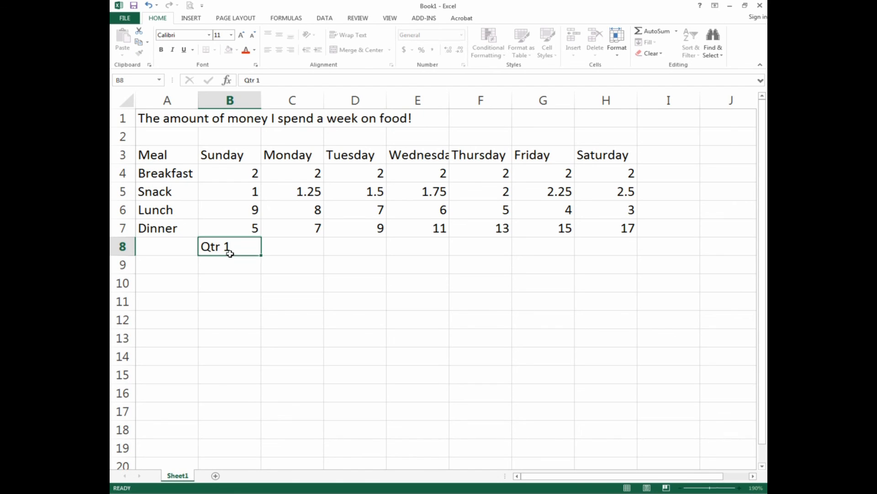
{"action": "key", "text": "Return"}
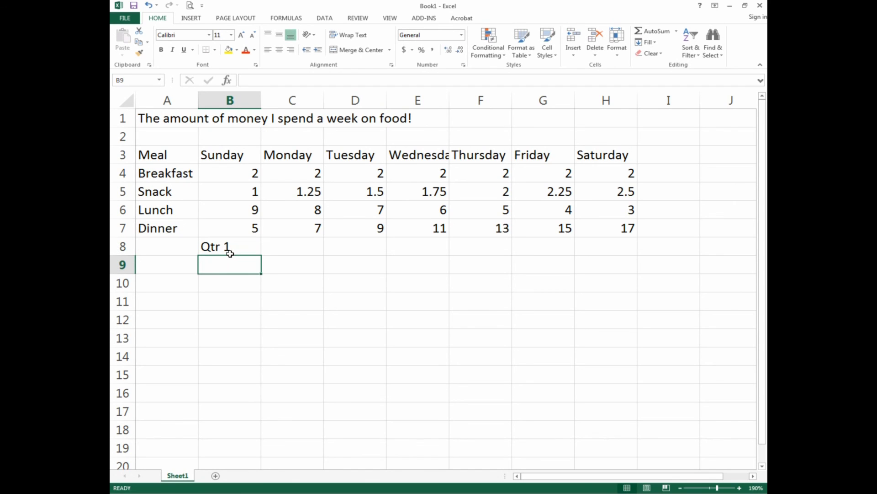
{"action": "left_click", "coordinate": [228, 247]}
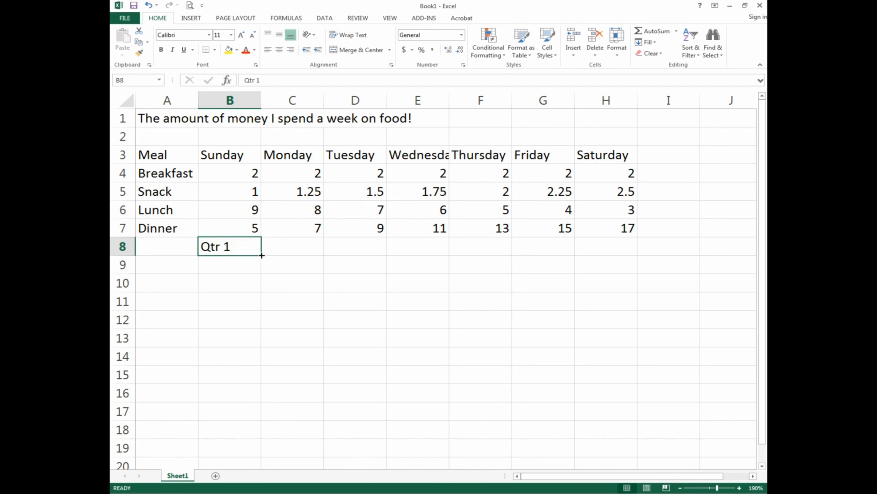
{"action": "left_click_drag", "start_coordinate": [261, 255], "coordinate": [454, 252]}
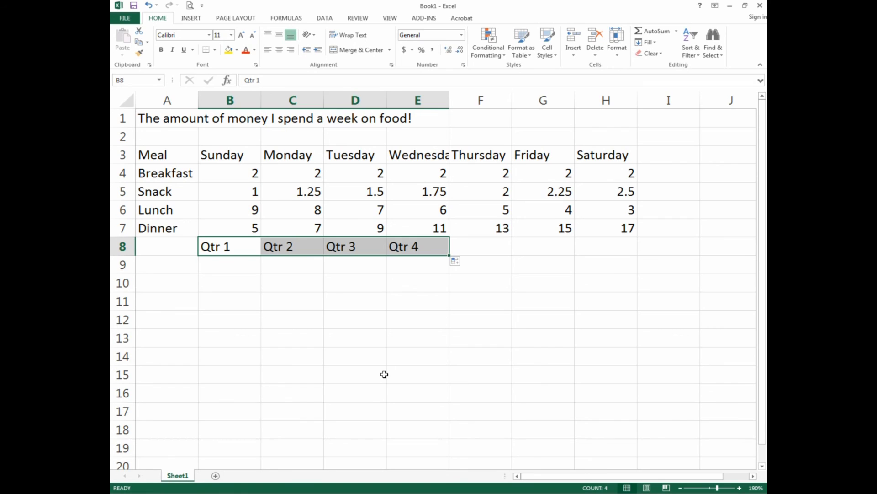
Enter Nov in B9 and AutoFill it across to Dec and Jan
{"action": "left_click", "coordinate": [232, 267]}
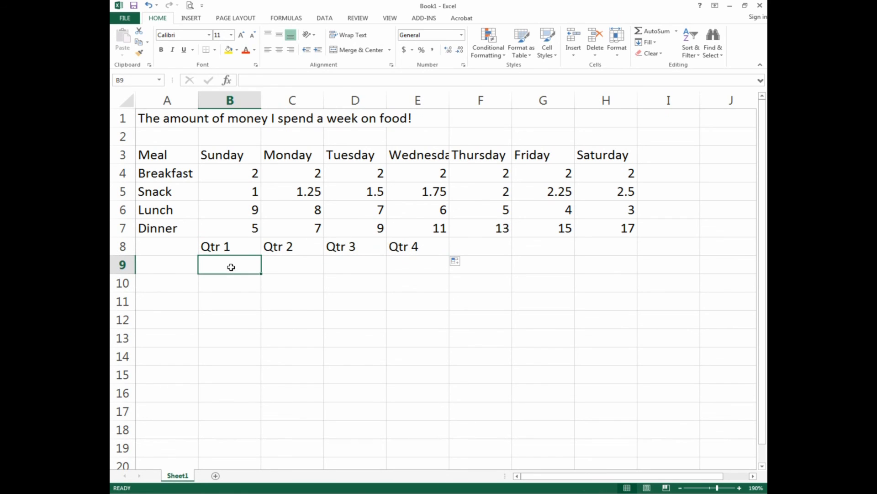
{"action": "type", "text": "Nov"}
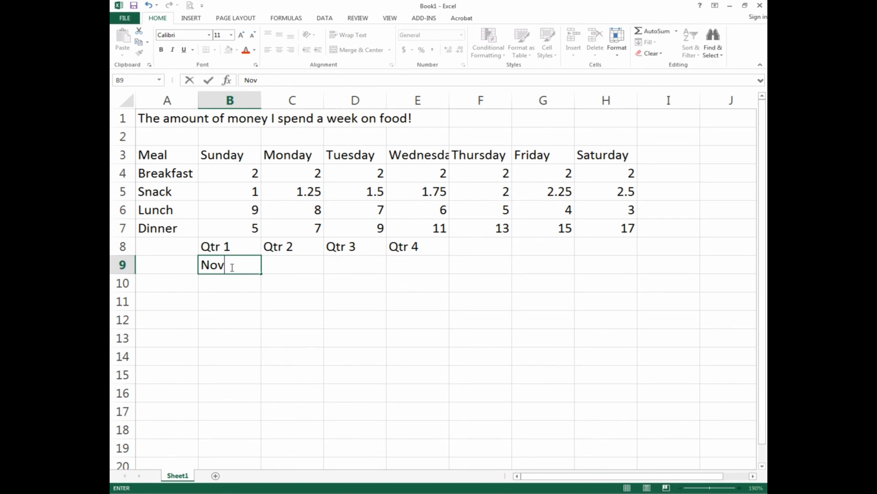
{"action": "key", "text": "Tab"}
{"action": "left_click", "coordinate": [231, 266]}
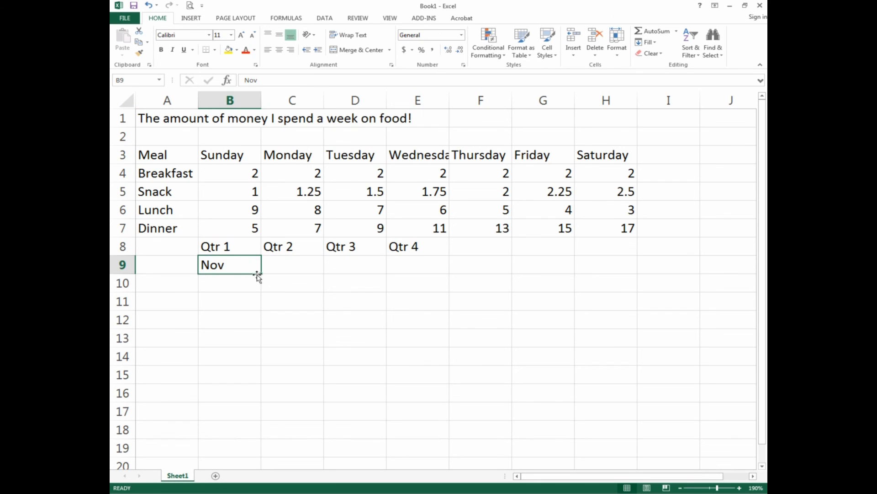
{"action": "left_click_drag", "start_coordinate": [259, 276], "coordinate": [373, 280]}
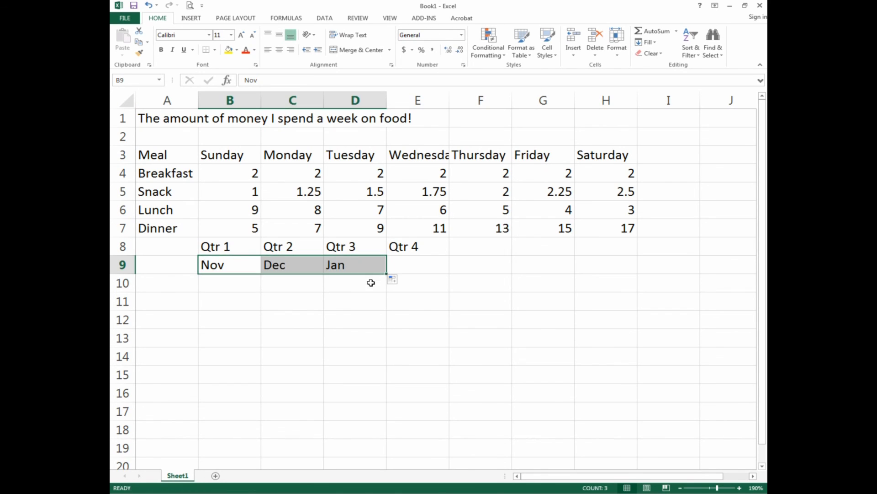